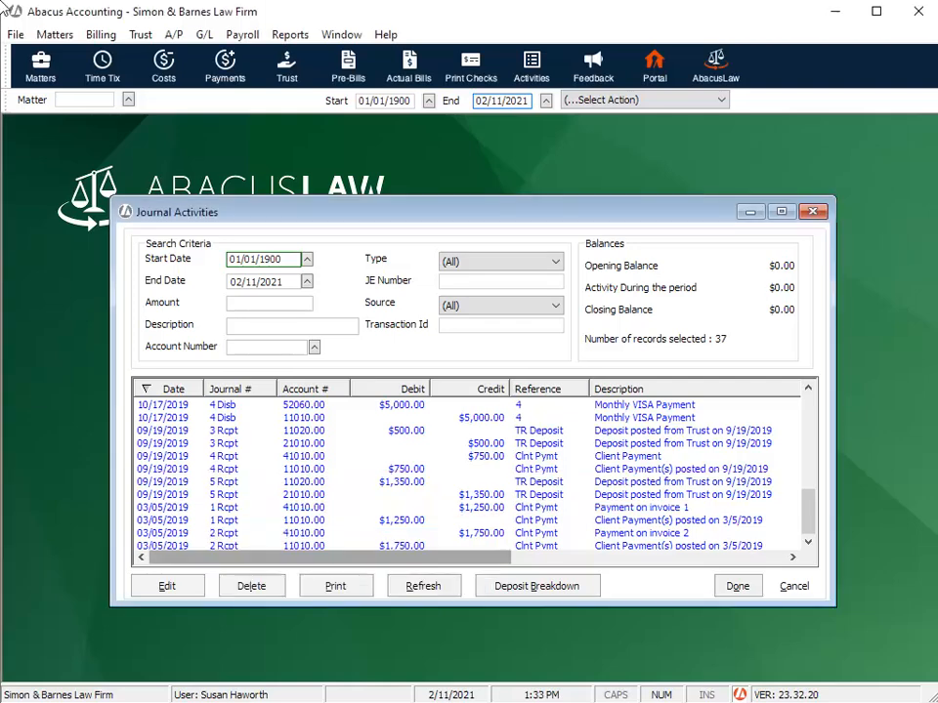
- View the deposit breakdown for the $1,350.00 journal credit, and select the unbilled $2.00 payment in the matter's billing detail
{"action": "left_click", "coordinate": [475, 496]}
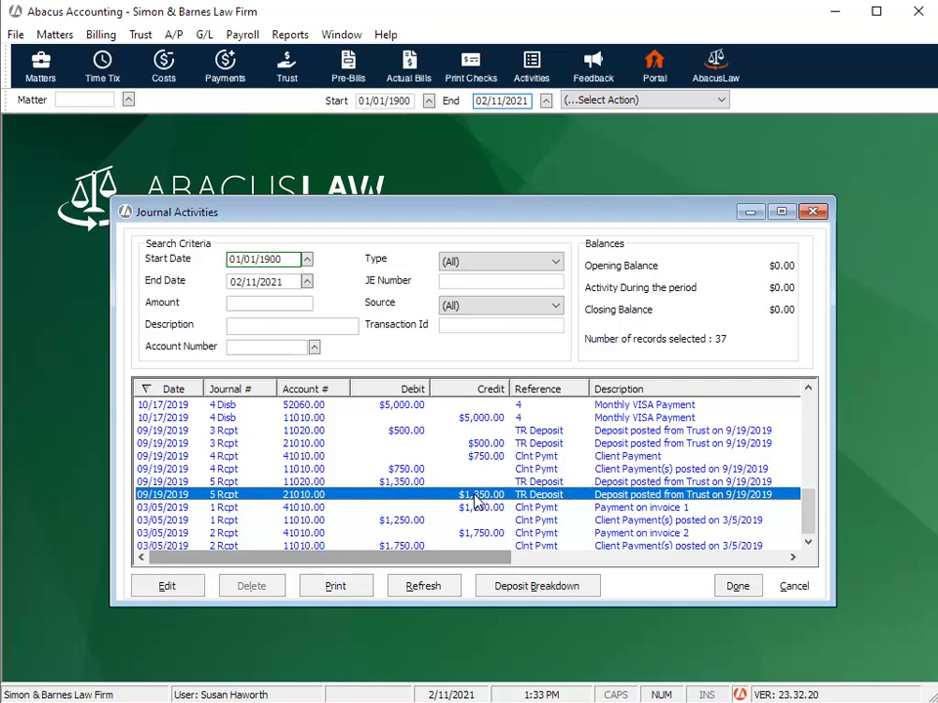
{"action": "left_click", "coordinate": [509, 586]}
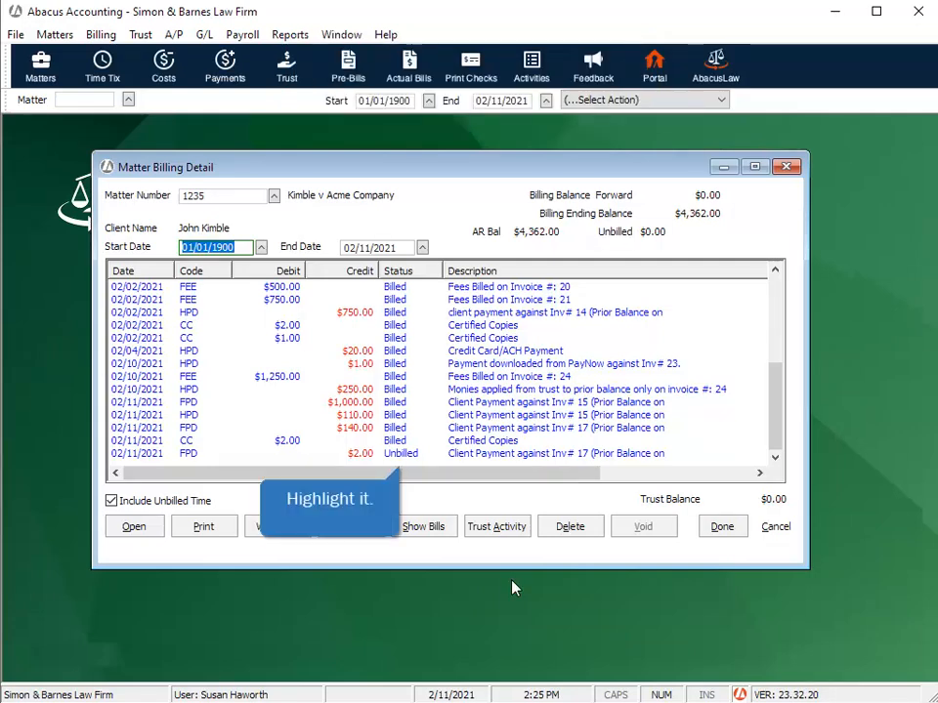
{"action": "left_click", "coordinate": [411, 455]}
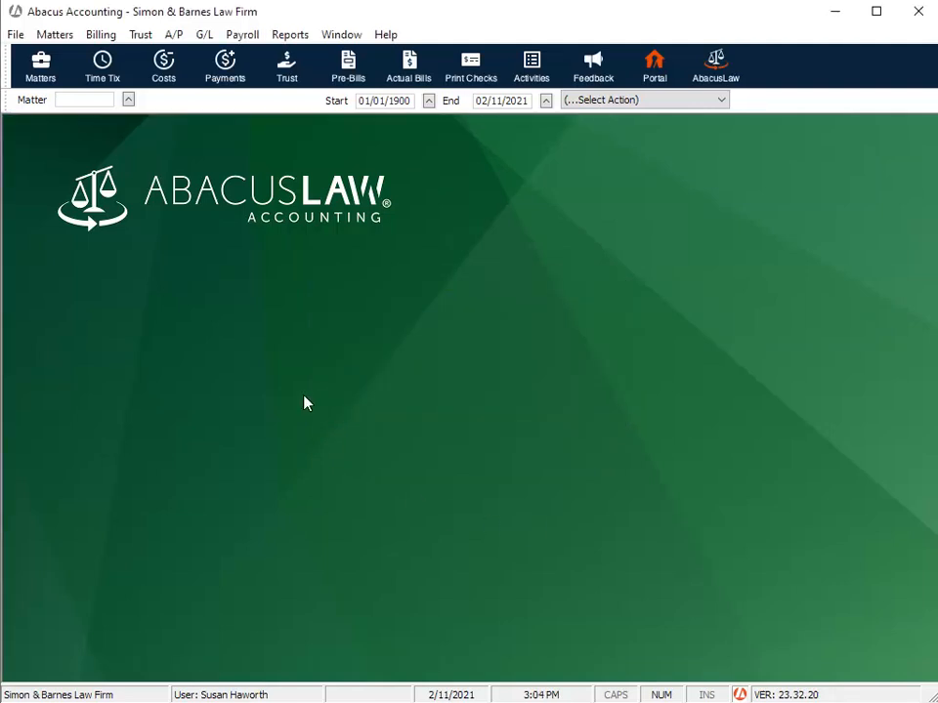
- Start a client payment for the Acme Company matter's client, with a payment amount of -2.00 applied to invoice 25
{"action": "left_click", "coordinate": [231, 75]}
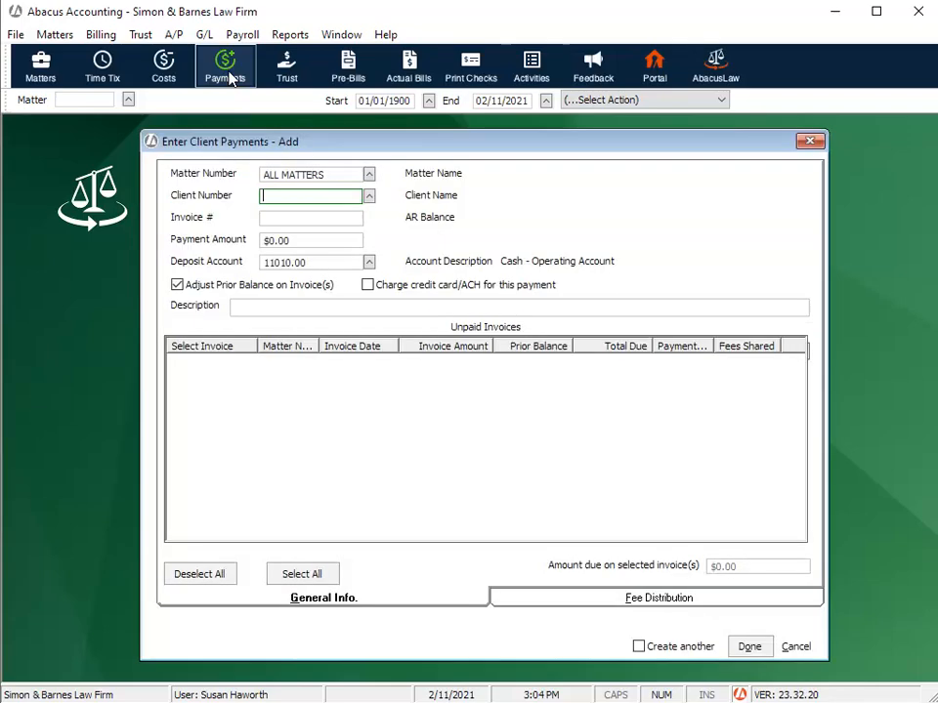
{"action": "left_click", "coordinate": [369, 197]}
{"action": "left_click", "coordinate": [269, 395]}
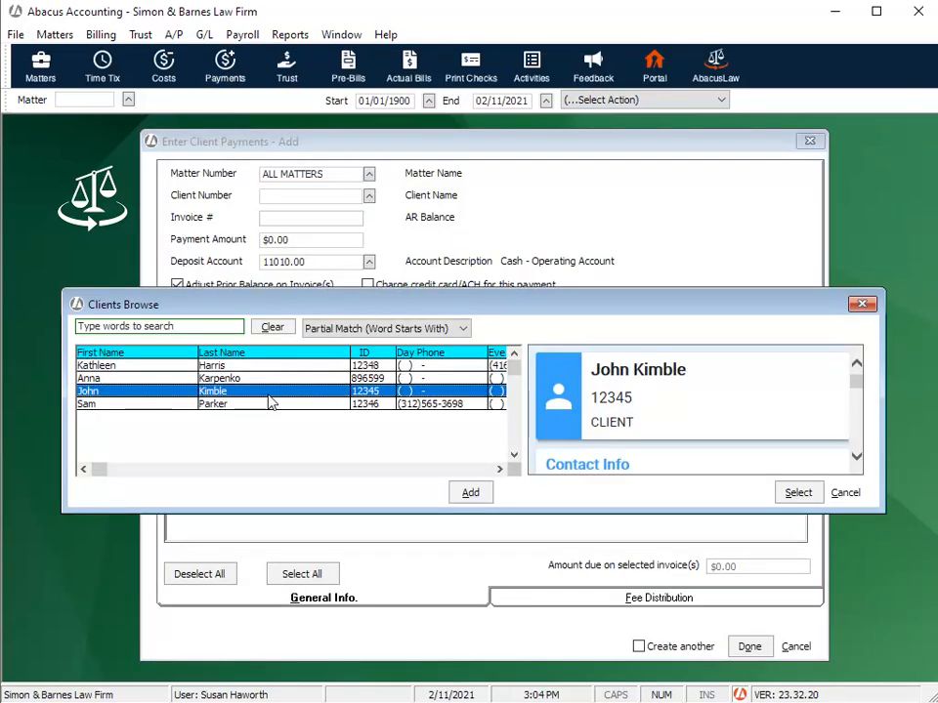
{"action": "left_click", "coordinate": [797, 494]}
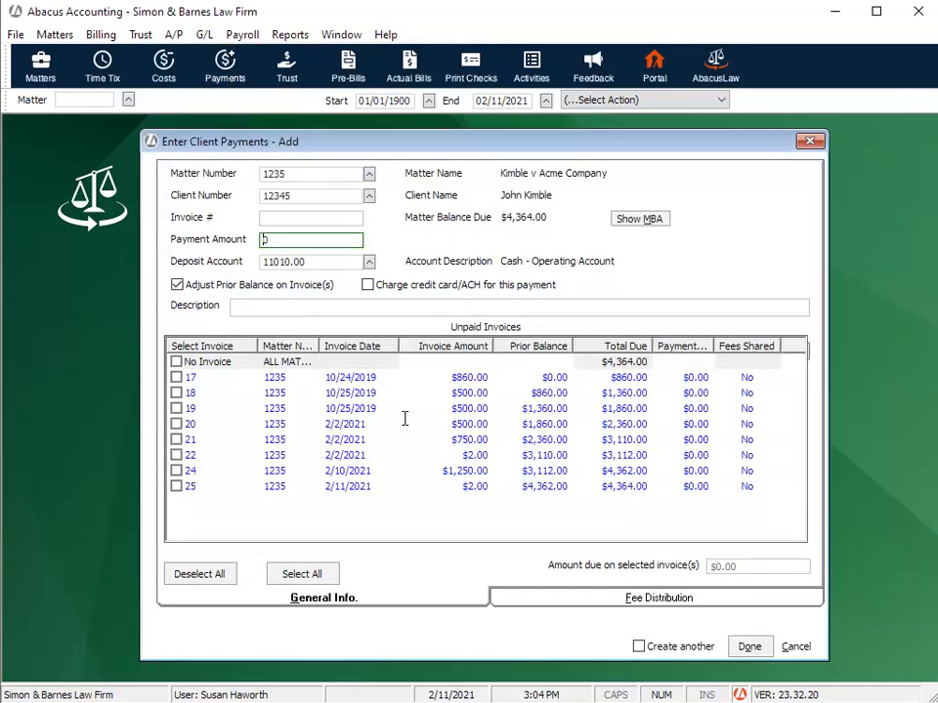
{"action": "left_click", "coordinate": [297, 239]}
{"action": "type", "text": "-2.00"}
{"action": "left_click", "coordinate": [175, 486]}
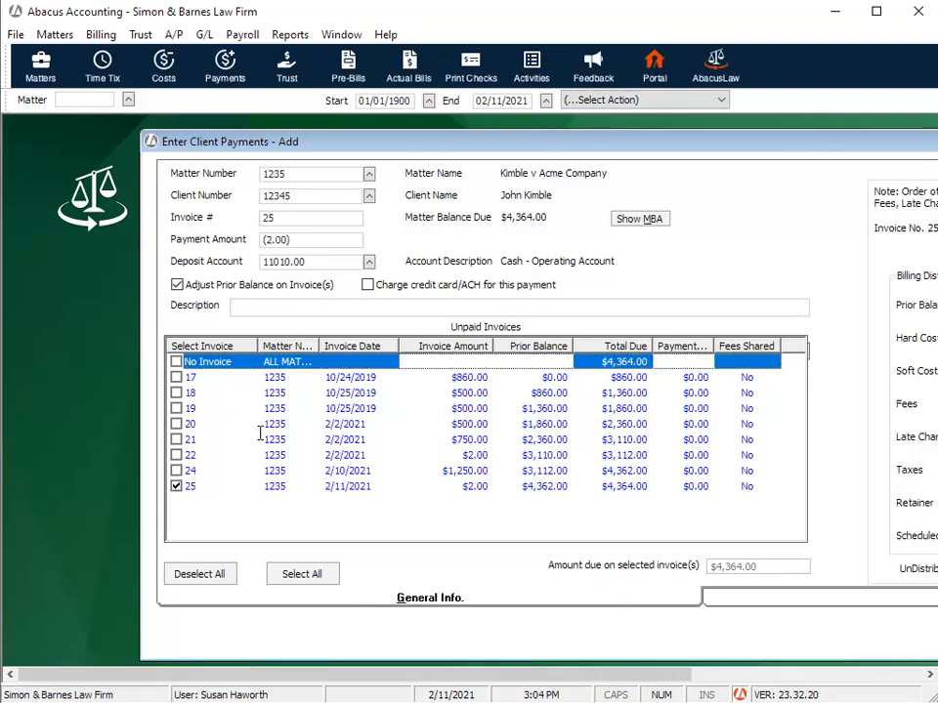
- Describe the payment as "Client payment reversal", allocate -2.00 to Hard Costs in the billing distribution, and save it
{"action": "left_click", "coordinate": [231, 306]}
{"action": "type", "text": "Client payment reversal"}
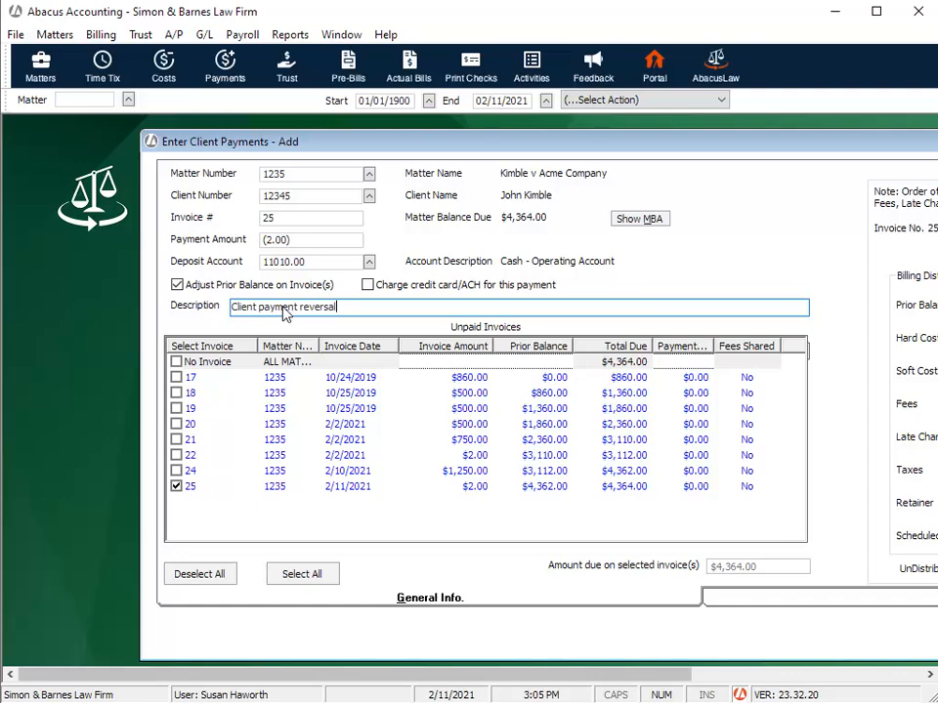
{"action": "left_click", "coordinate": [892, 676]}
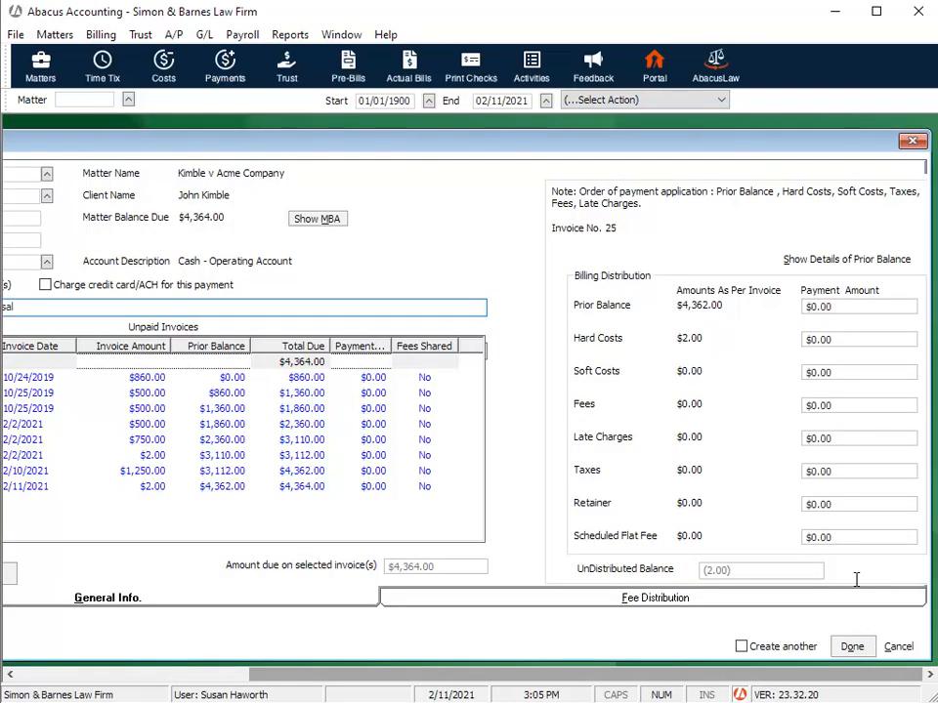
{"action": "left_click", "coordinate": [844, 339]}
{"action": "type", "text": "-2.00"}
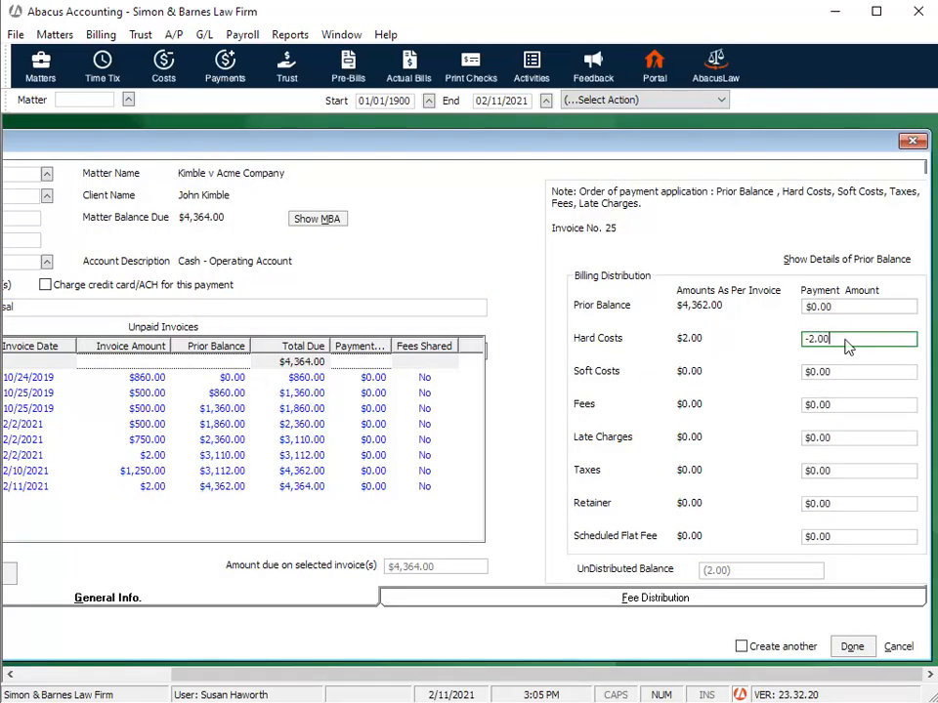
{"action": "left_click", "coordinate": [851, 646]}
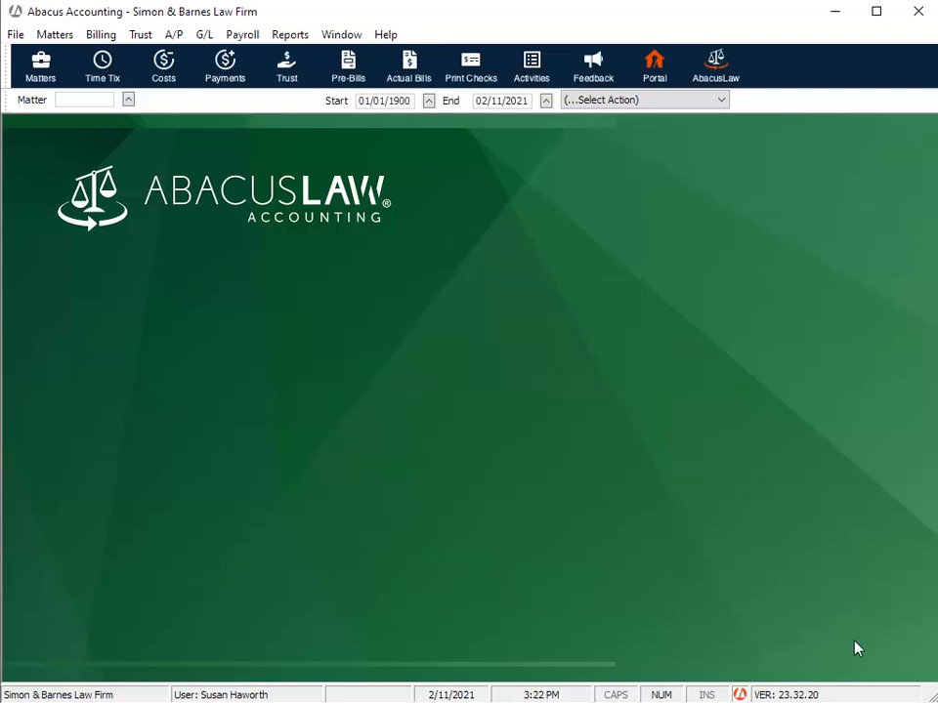
- Record a trust deposit of -100.00 for the Acme Company matter with the description "Trust Deposit Reversal"
{"action": "left_click", "coordinate": [286, 66]}
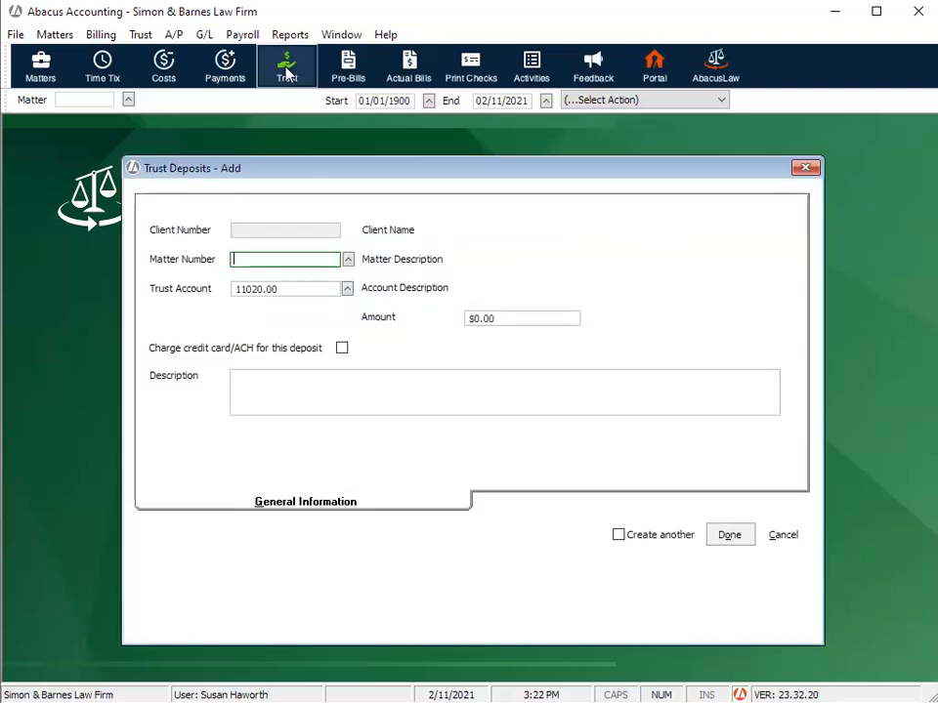
{"action": "left_click", "coordinate": [348, 260]}
{"action": "left_click", "coordinate": [251, 285]}
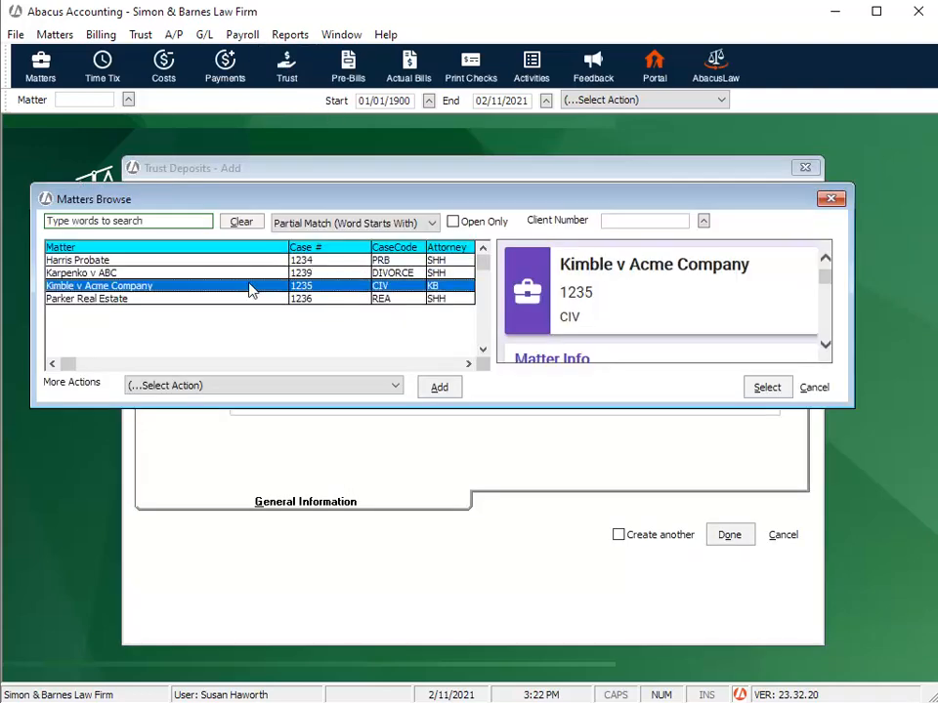
{"action": "left_click", "coordinate": [765, 388]}
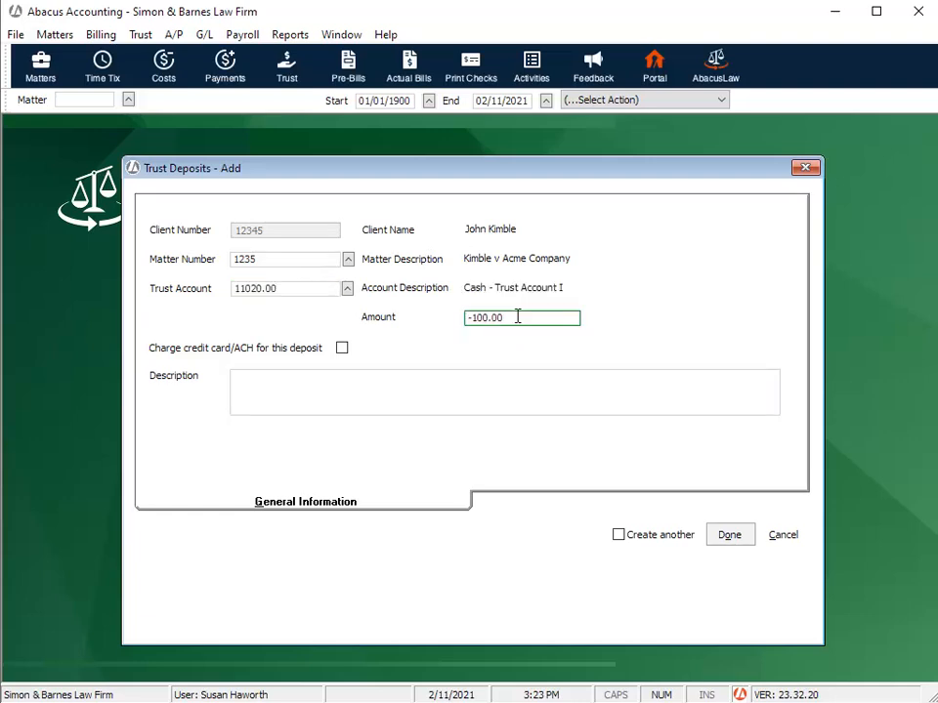
{"action": "left_click", "coordinate": [335, 385]}
{"action": "type", "text": "Trust Deposit Reversal"}
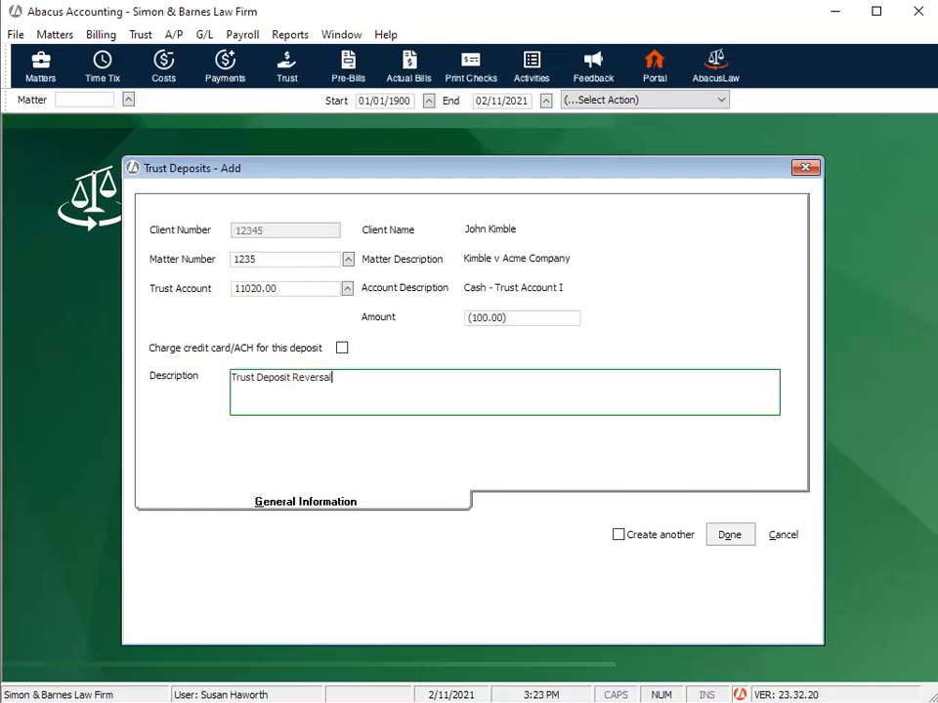
{"action": "left_click", "coordinate": [729, 536]}
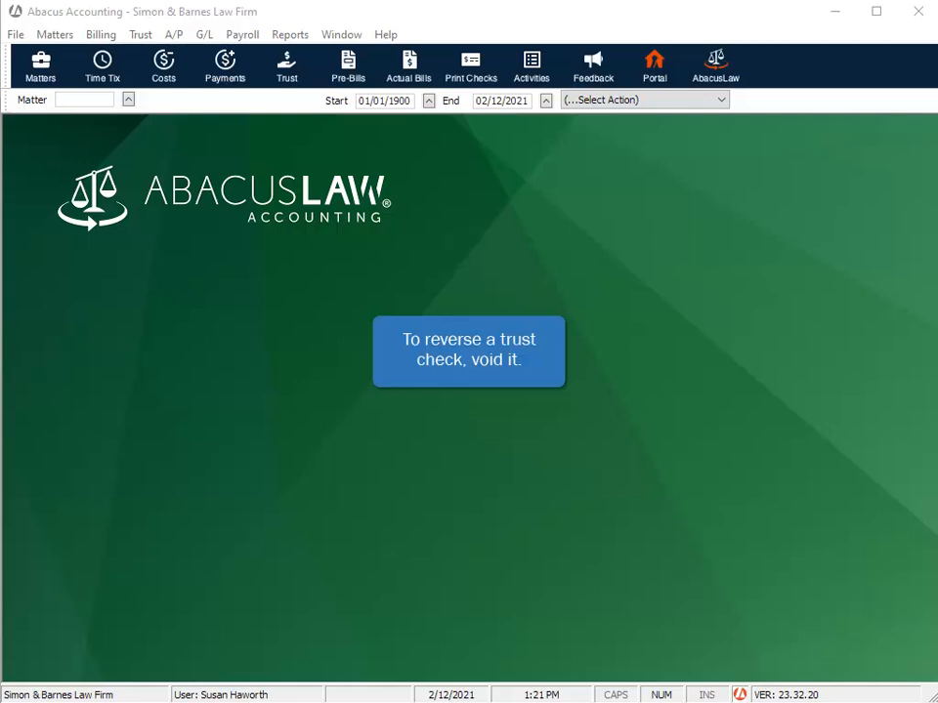
- Void trust check number 2 drawn on Cash - Trust Account I, and close the void form
{"action": "left_click", "coordinate": [141, 34]}
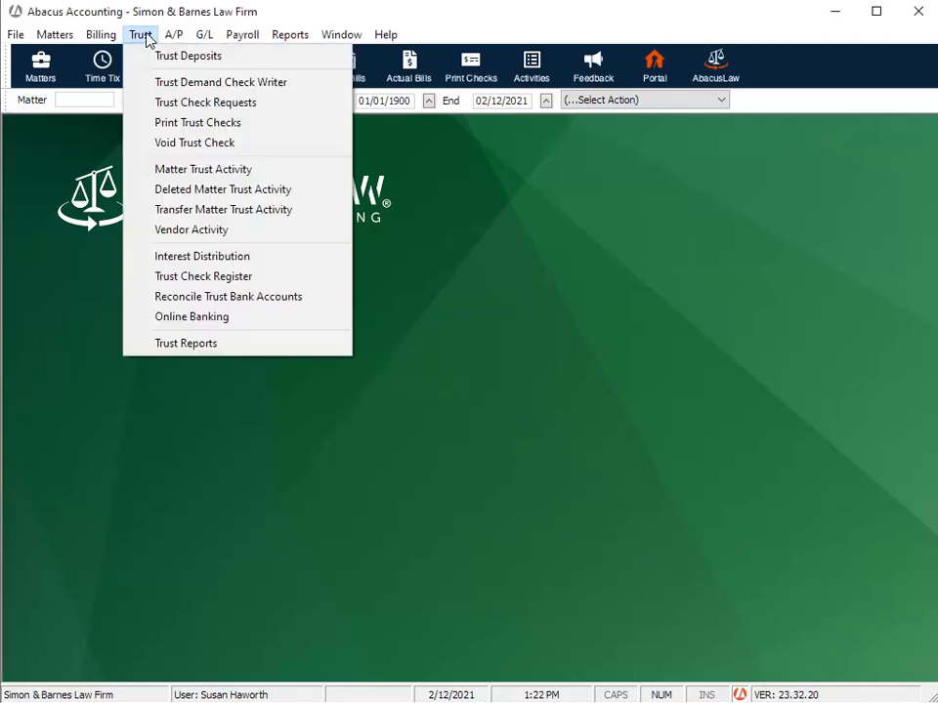
{"action": "left_click", "coordinate": [216, 148]}
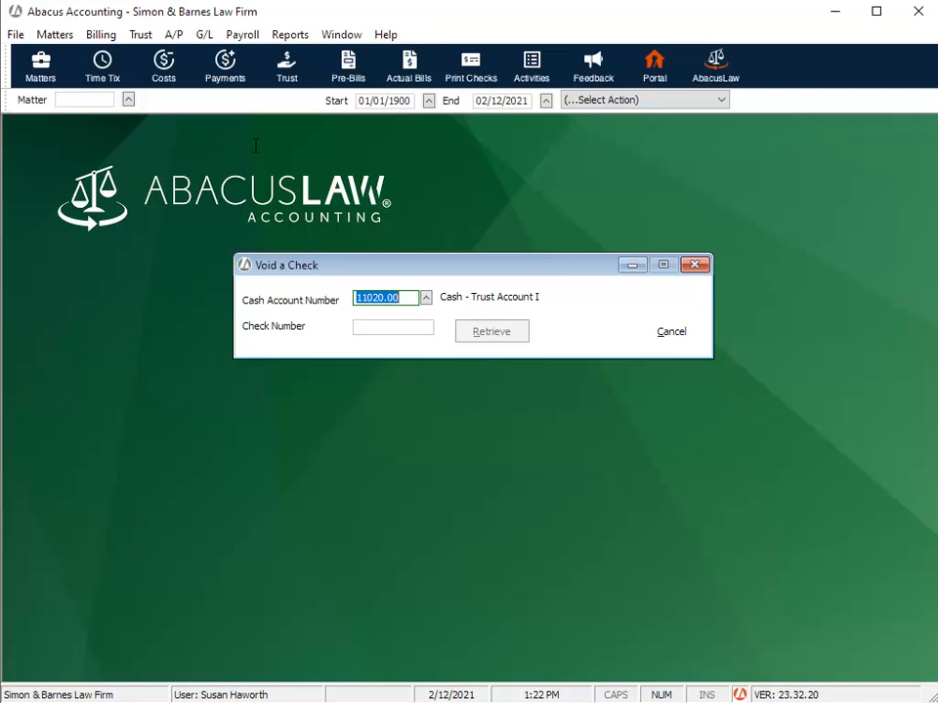
{"action": "left_click", "coordinate": [380, 330]}
{"action": "type", "text": "2"}
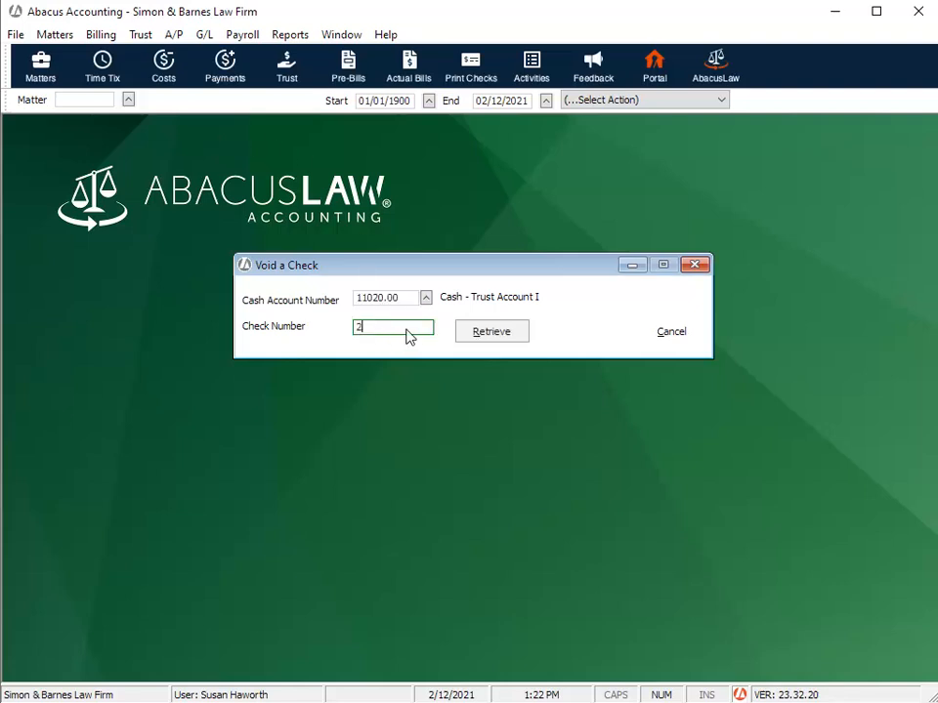
{"action": "left_click", "coordinate": [491, 334]}
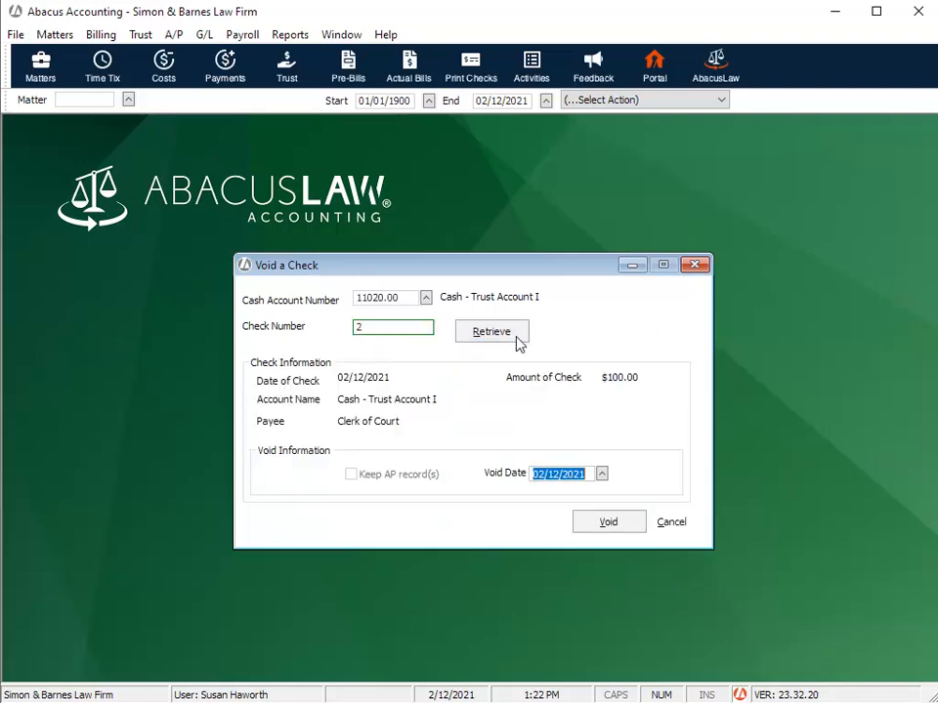
{"action": "left_click", "coordinate": [601, 529]}
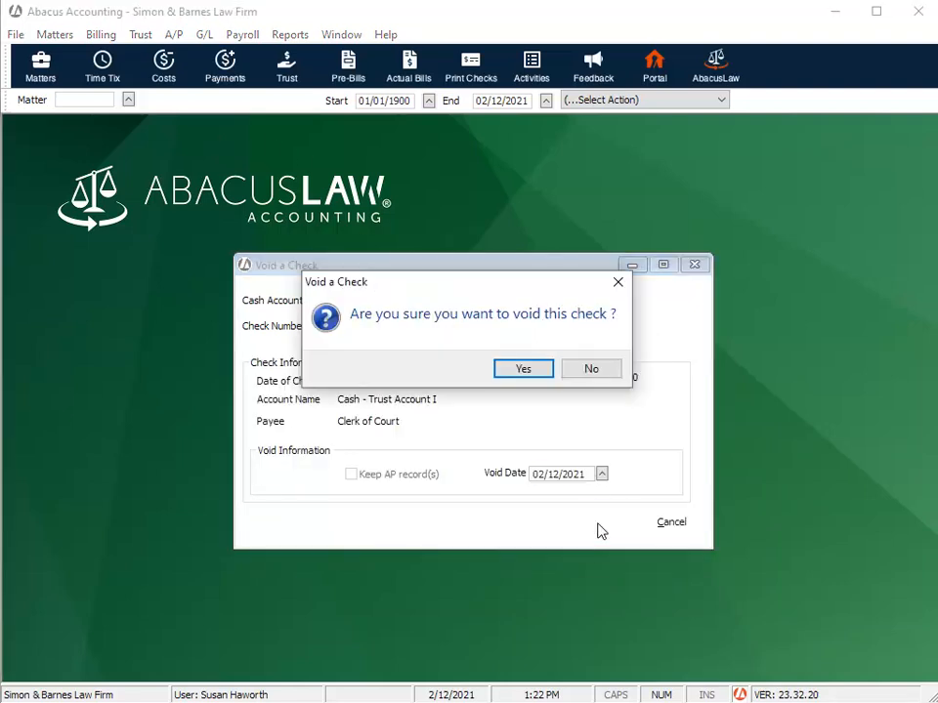
{"action": "left_click", "coordinate": [523, 369]}
{"action": "left_click", "coordinate": [591, 372]}
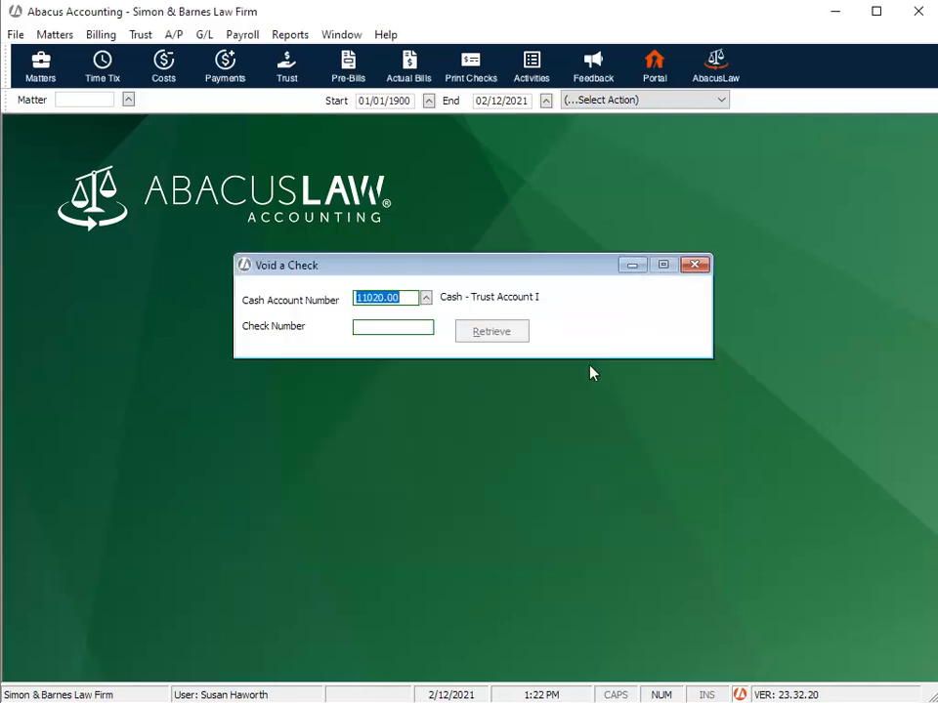
{"action": "left_click", "coordinate": [697, 265]}
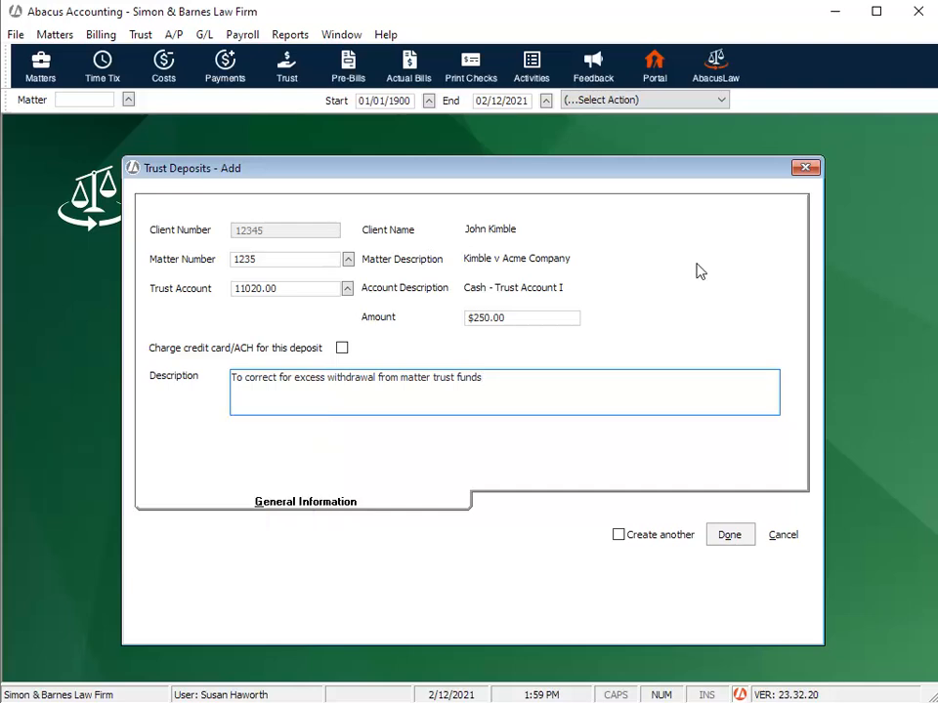
- Save the $250.00 trust deposit that corrects the excess withdrawal from the matter's trust funds
{"action": "left_click", "coordinate": [732, 538]}
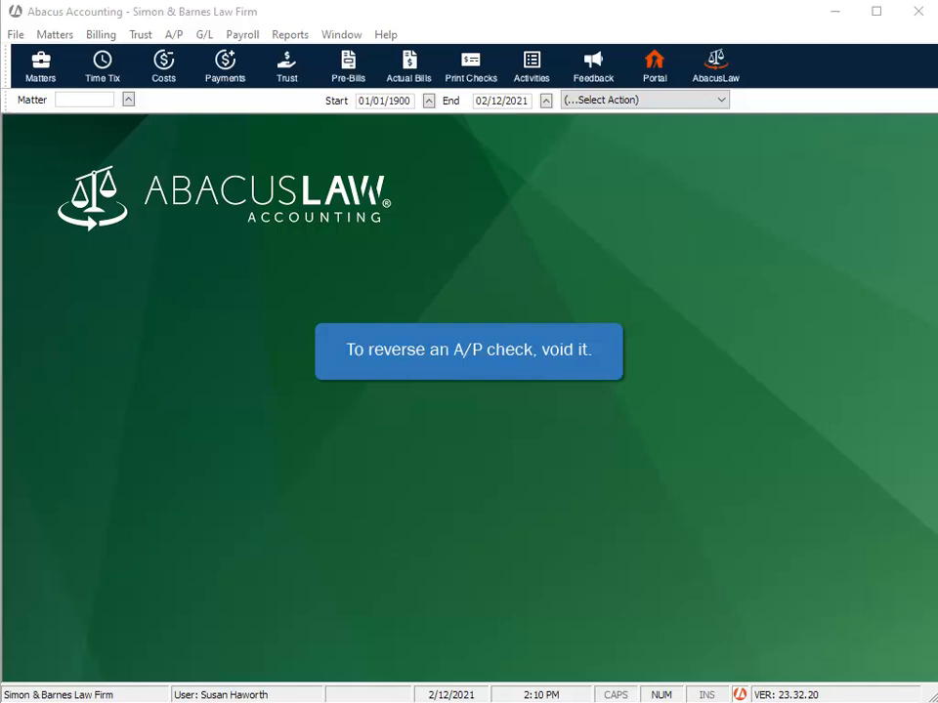
- Void accounts payable check number 7 drawn on the Cash - Operating Account, and close the void form
{"action": "left_click", "coordinate": [174, 36]}
{"action": "left_click", "coordinate": [239, 144]}
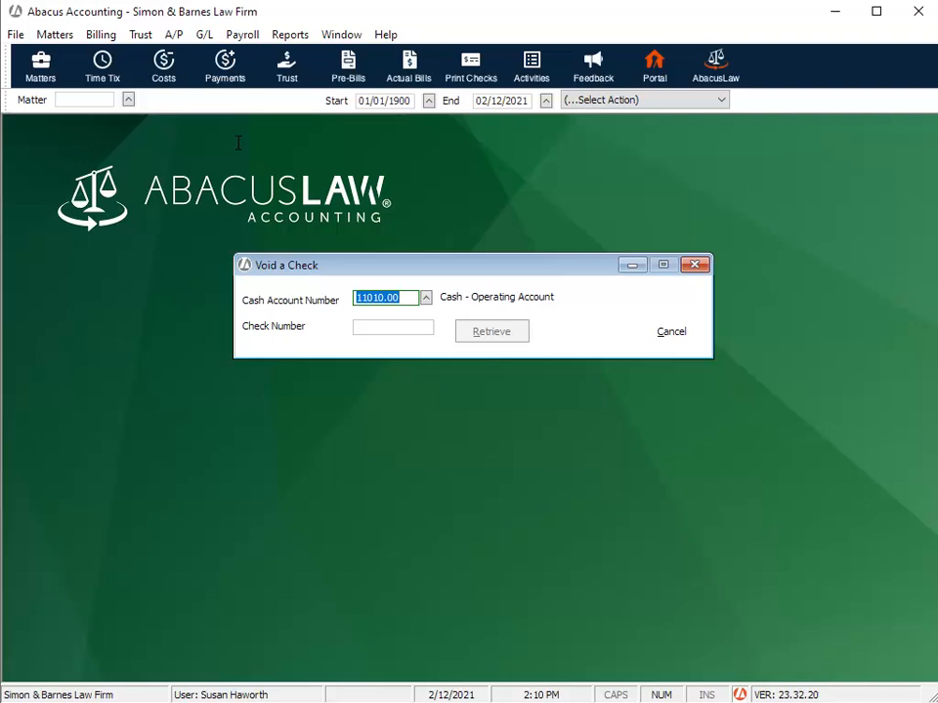
{"action": "left_click", "coordinate": [369, 328]}
{"action": "type", "text": "7"}
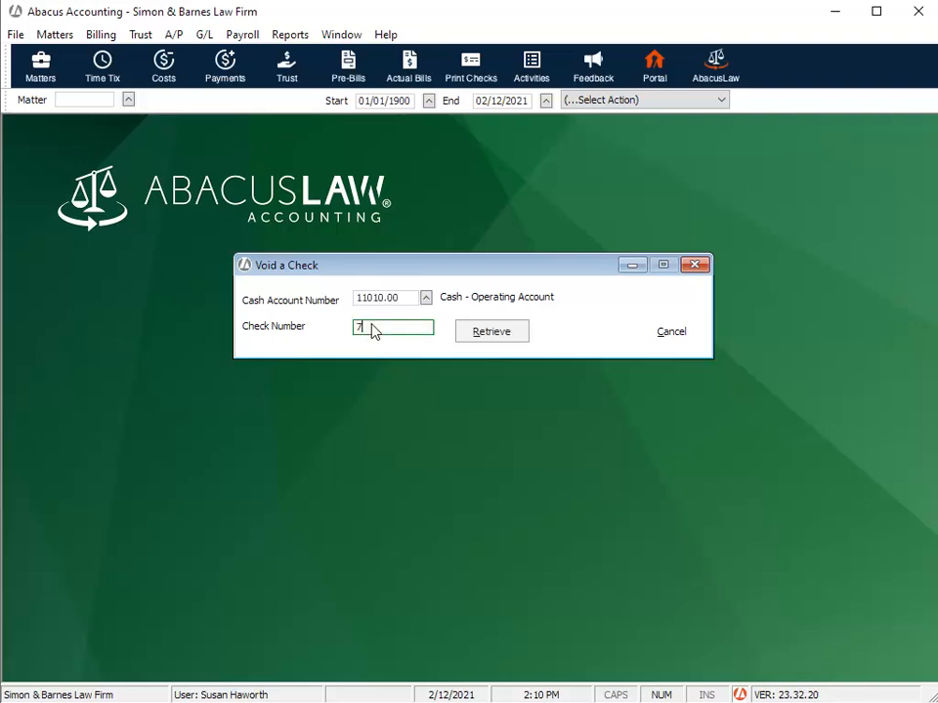
{"action": "left_click", "coordinate": [495, 339]}
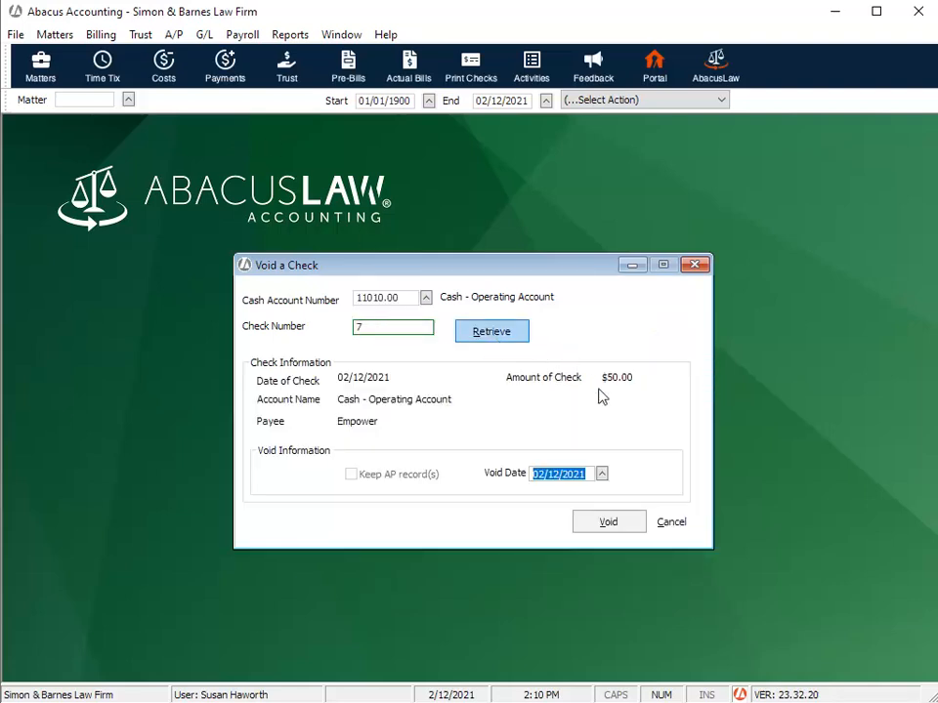
{"action": "left_click", "coordinate": [627, 523]}
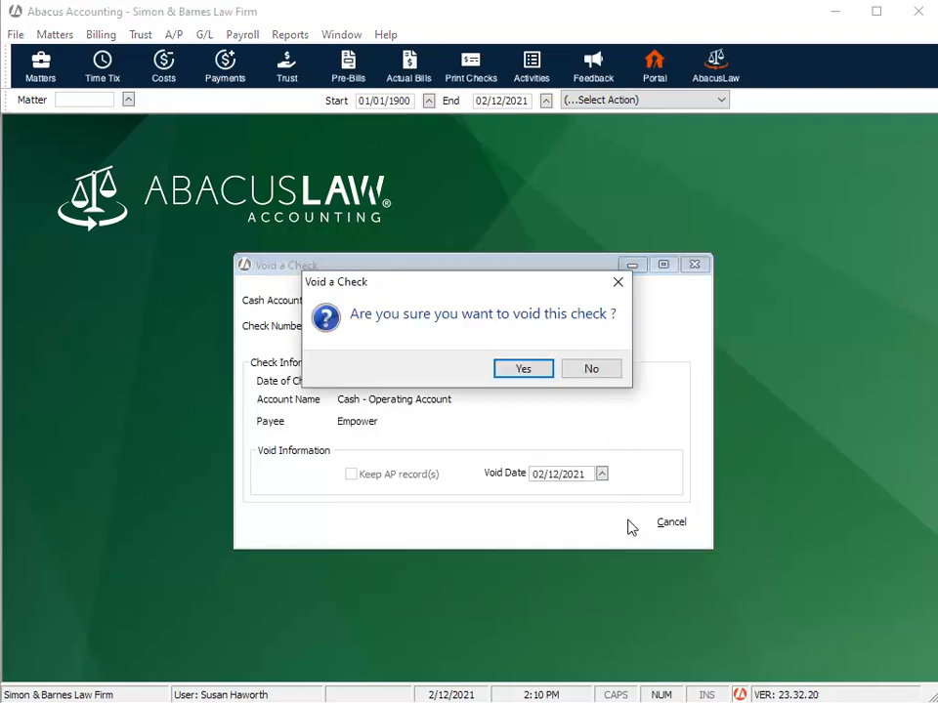
{"action": "left_click", "coordinate": [528, 370]}
{"action": "left_click", "coordinate": [587, 371]}
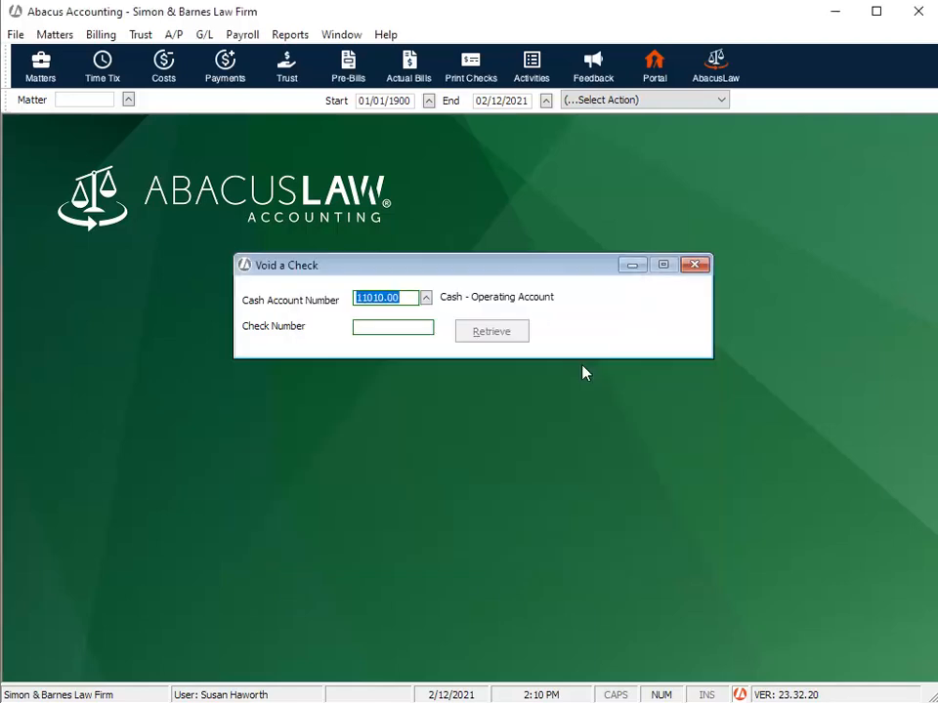
{"action": "left_click", "coordinate": [695, 265]}
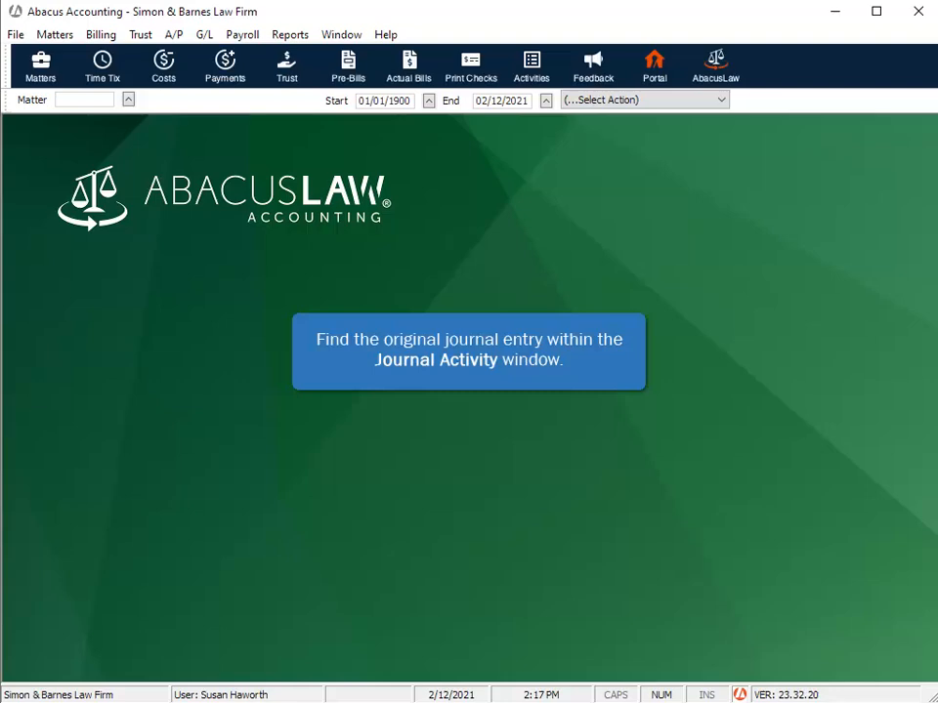
- Look up the original entry in the journal activities, and set up a reversal for journal entry number 1 of type Cash Receipt
{"action": "left_click", "coordinate": [531, 65]}
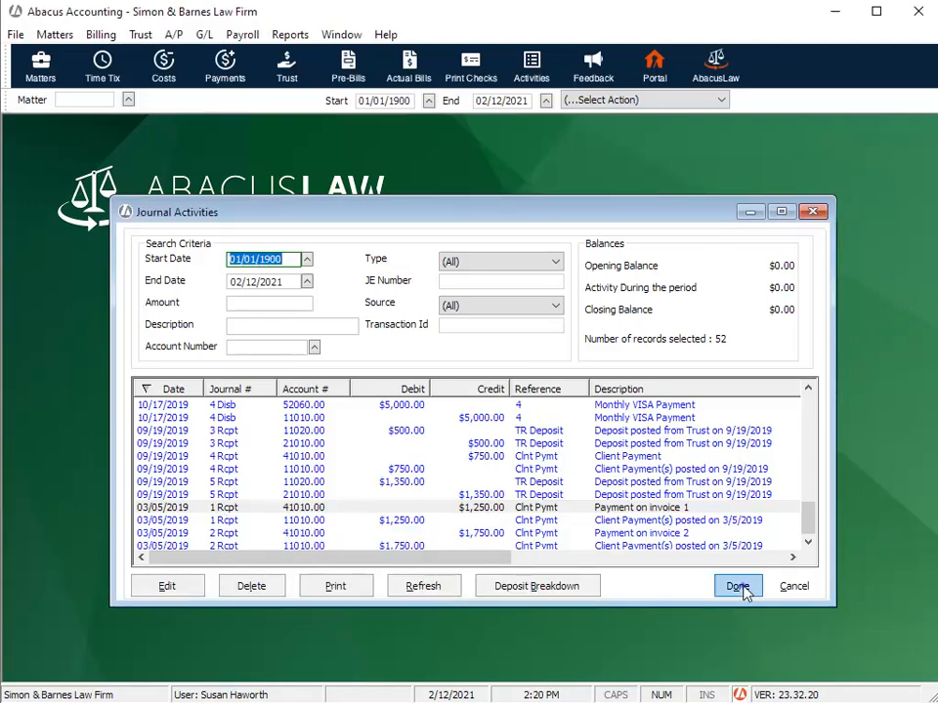
{"action": "left_click", "coordinate": [743, 589]}
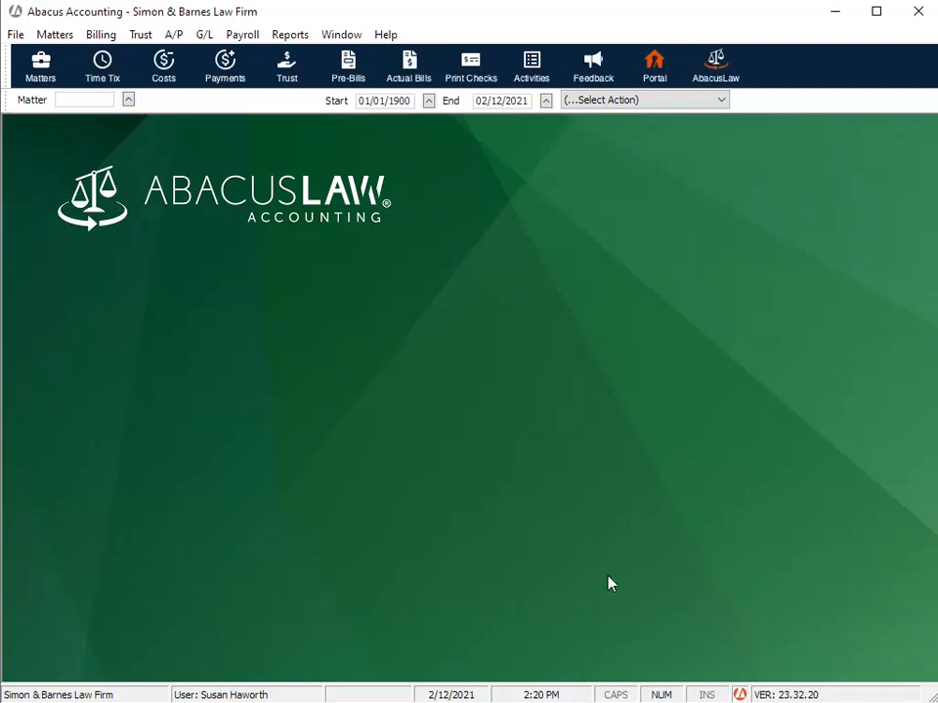
{"action": "left_click", "coordinate": [205, 35]}
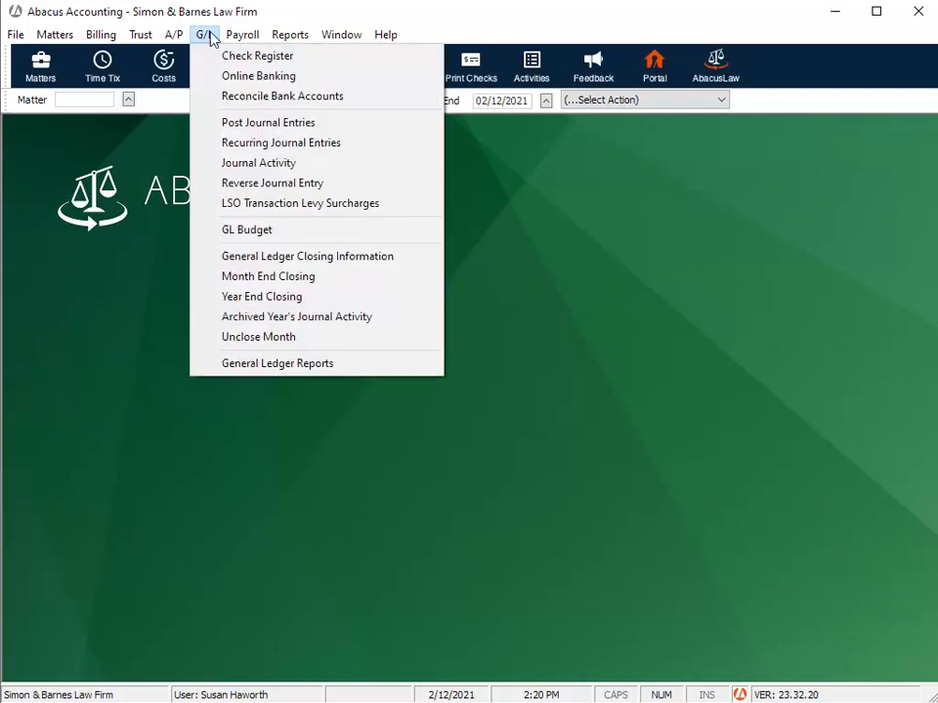
{"action": "left_click", "coordinate": [270, 184]}
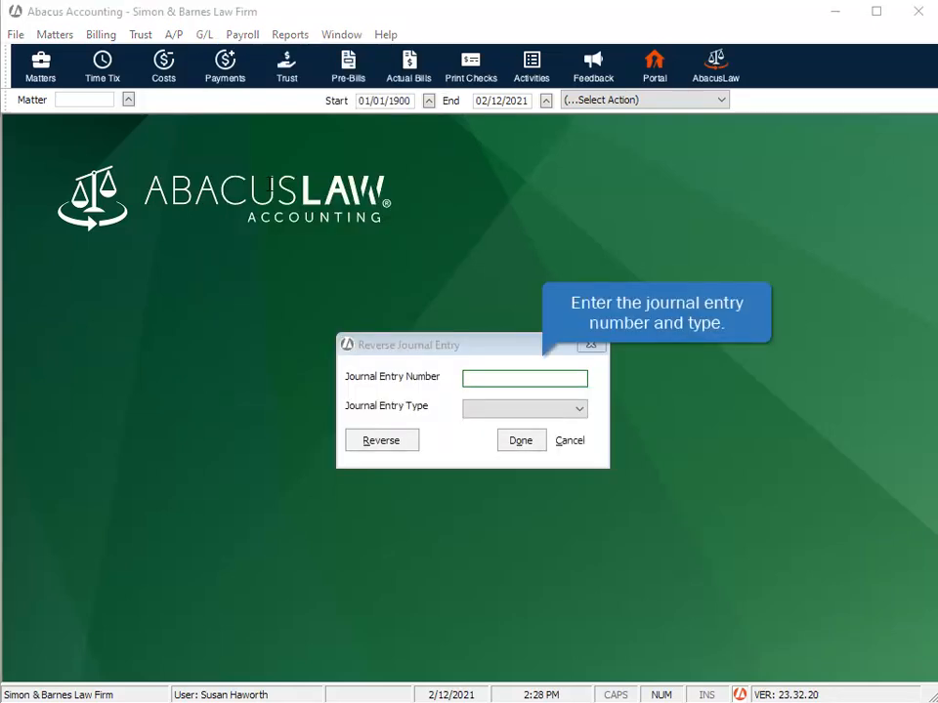
{"action": "left_click", "coordinate": [511, 385]}
{"action": "type", "text": "1"}
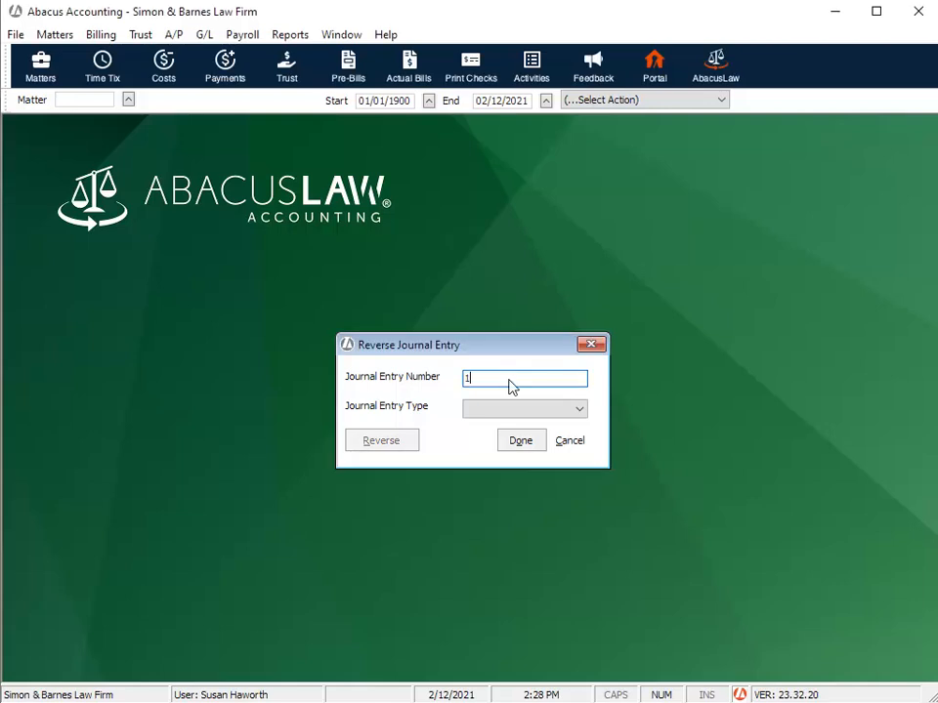
{"action": "left_click", "coordinate": [579, 410]}
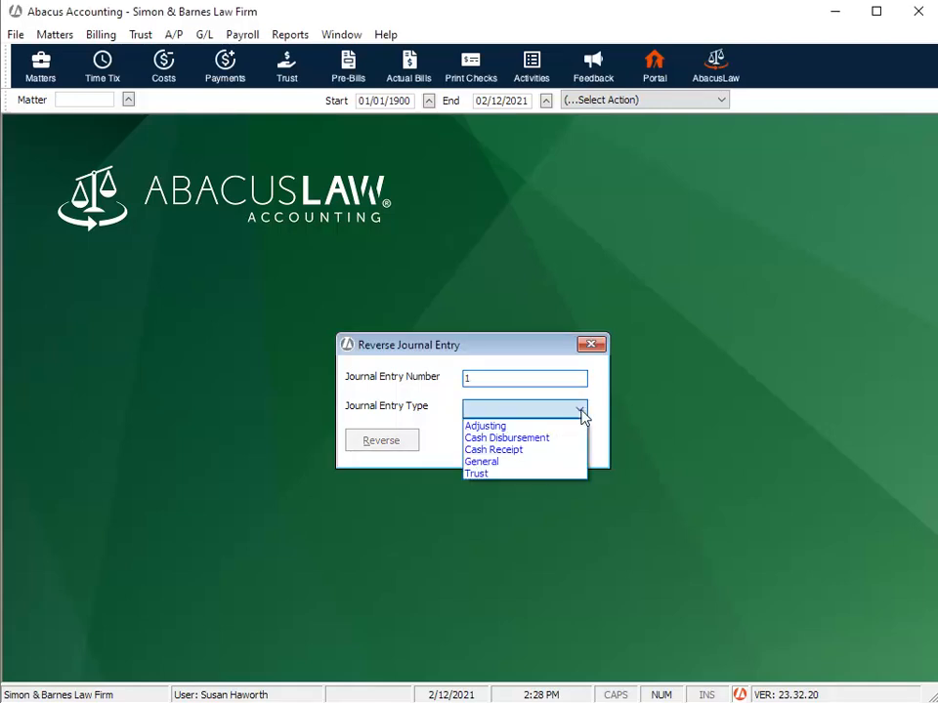
{"action": "left_click", "coordinate": [544, 451]}
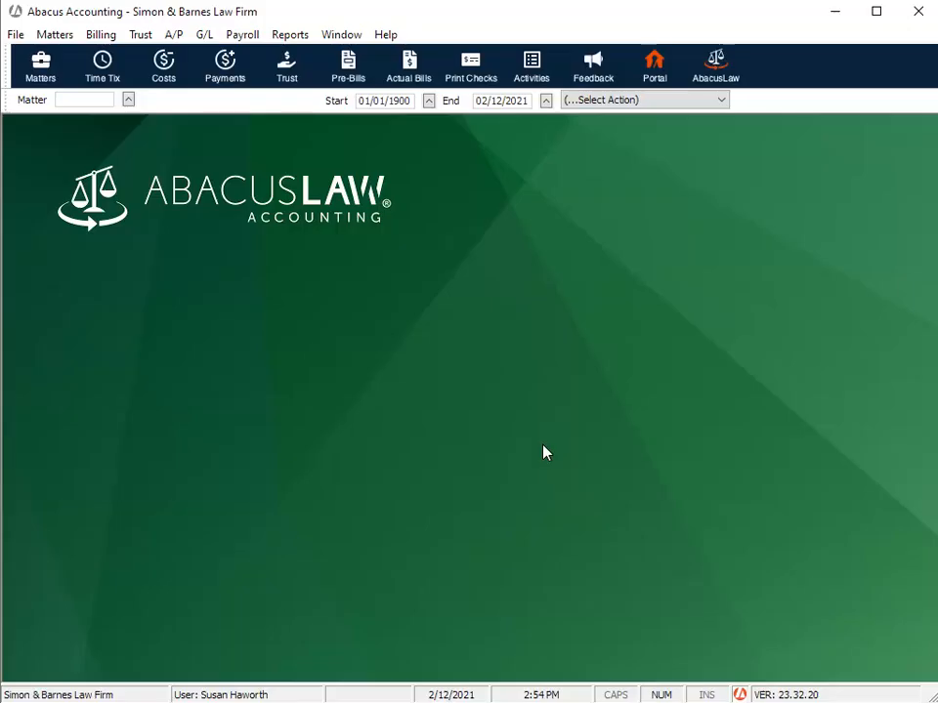
- Open the matter billing activity for the Acme Company matter
{"action": "left_click", "coordinate": [50, 33]}
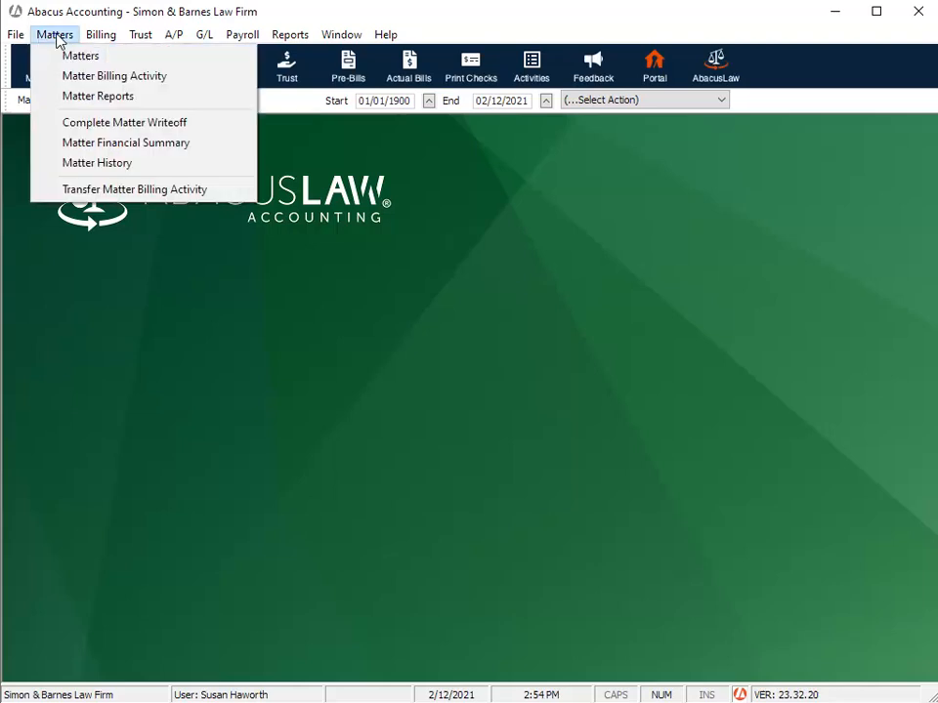
{"action": "left_click", "coordinate": [78, 78]}
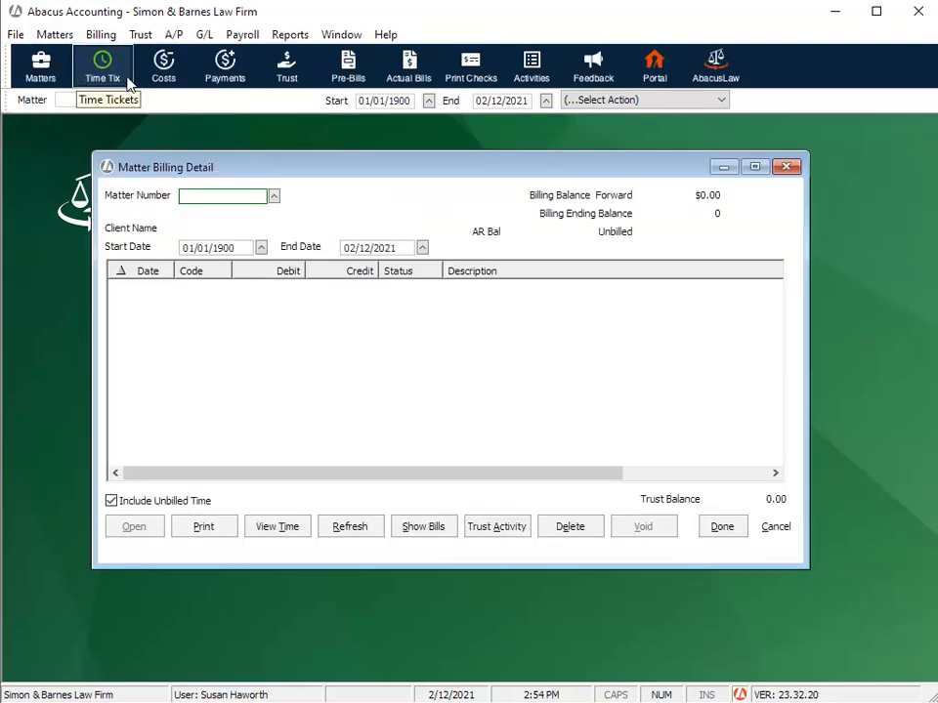
{"action": "left_click", "coordinate": [277, 200]}
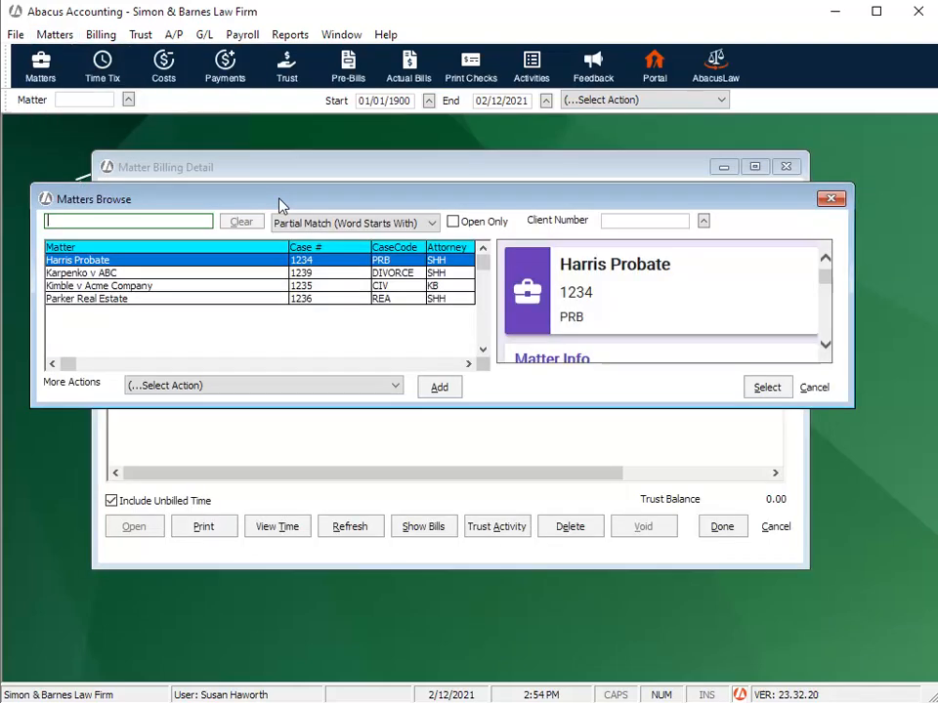
{"action": "left_click", "coordinate": [202, 286]}
{"action": "left_click", "coordinate": [768, 388]}
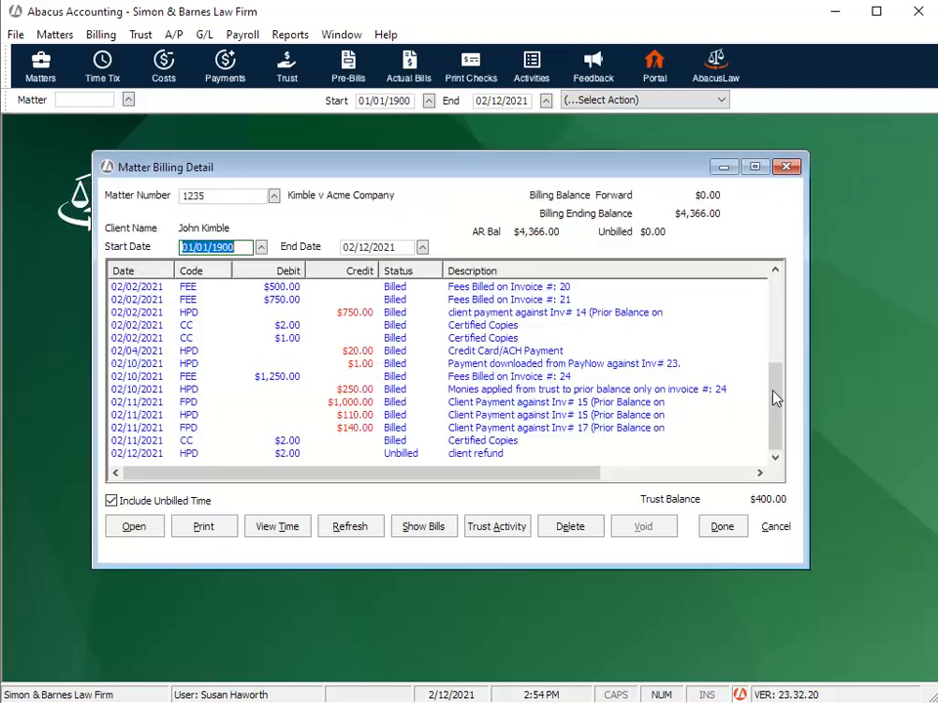
- Change the billing status of the 02/12/2021 client refund entry to Billed, and close the matter's billing detail
{"action": "left_click", "coordinate": [419, 455]}
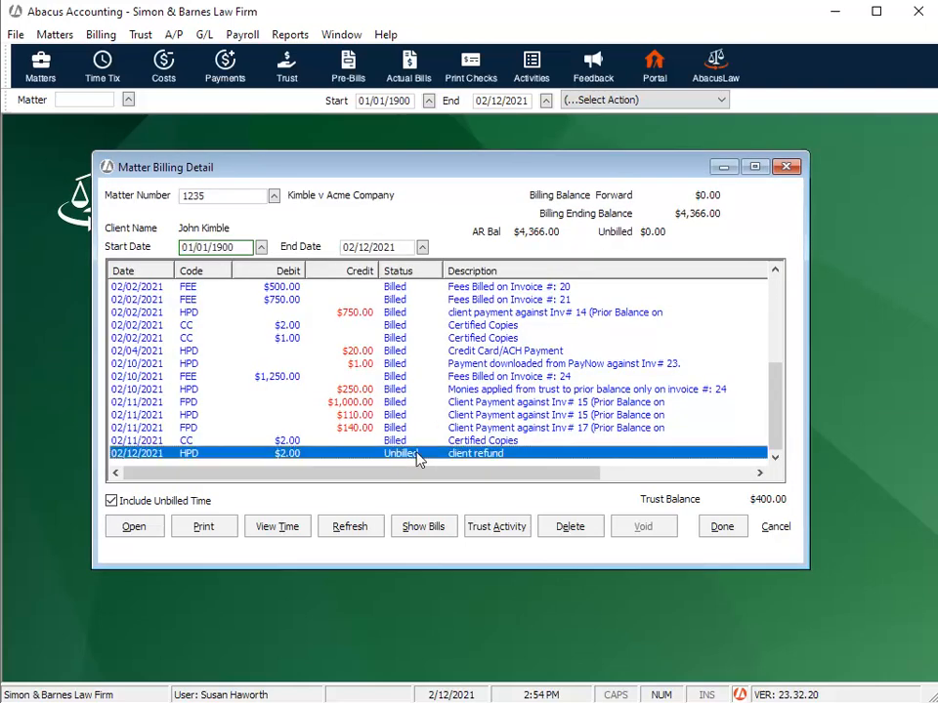
{"action": "left_click", "coordinate": [130, 526]}
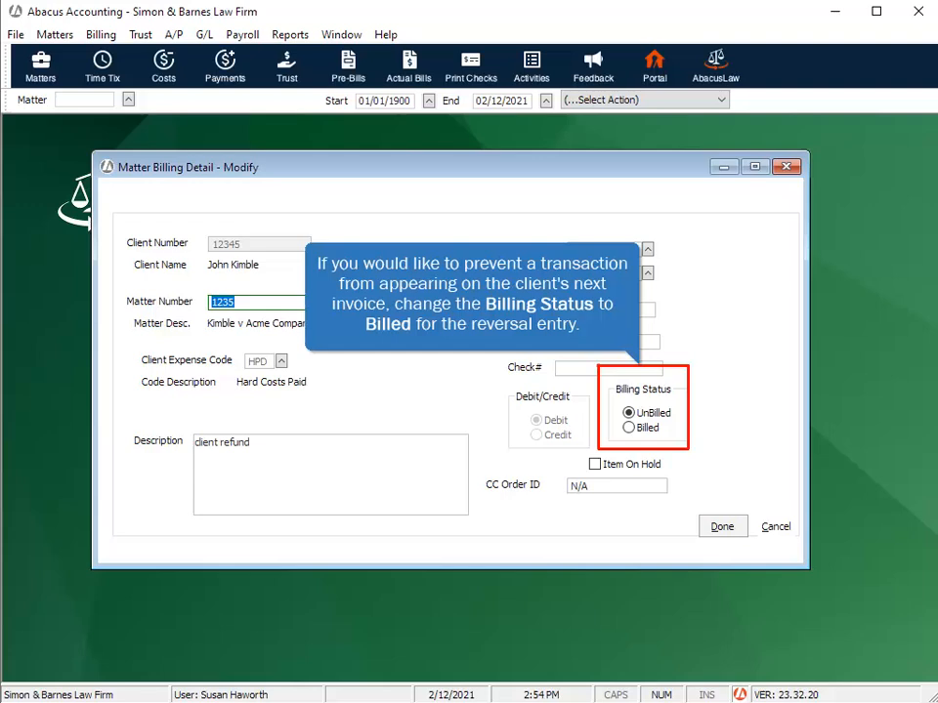
{"action": "left_click", "coordinate": [628, 428]}
{"action": "left_click", "coordinate": [722, 532]}
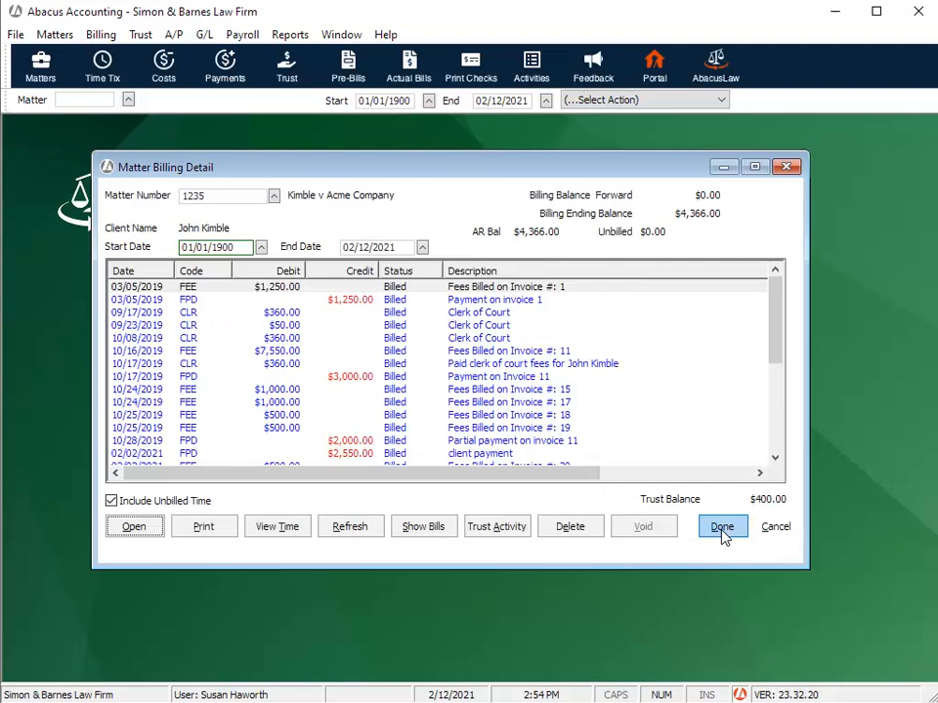
{"action": "left_click", "coordinate": [722, 533]}
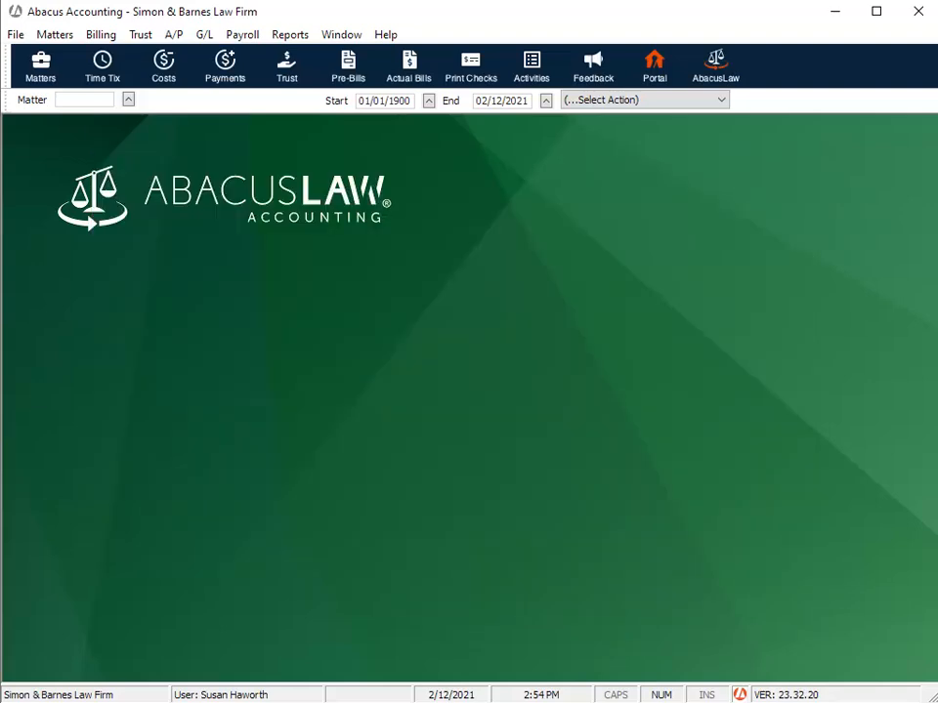